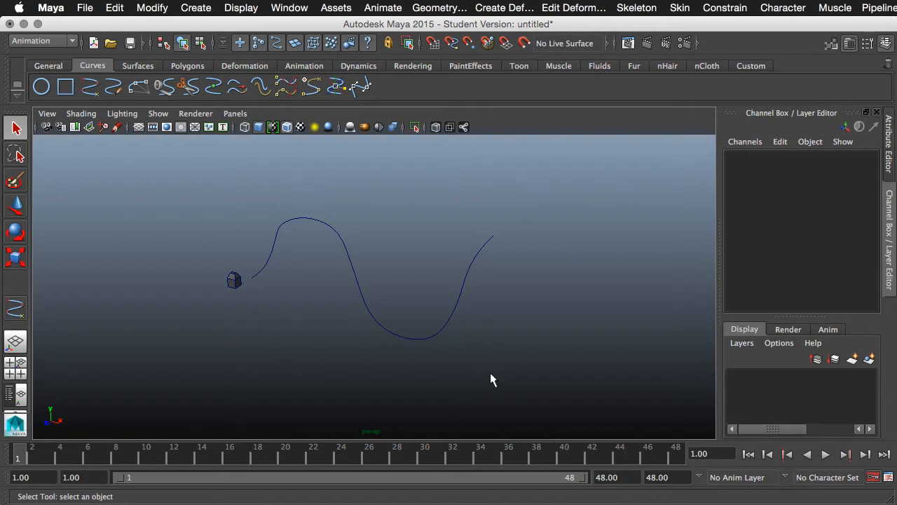
# Step: Examine the wavy curve and the small pointed cube at its start from several angles
pyautogui.keyDown('alt'); pyautogui.moveTo(307, 310); pyautogui.dragTo(425, 335, button='right'); pyautogui.keyUp('alt')
pyautogui.keyDown('alt'); pyautogui.moveTo(425, 334); pyautogui.dragTo(479, 322, button='middle'); pyautogui.keyUp('alt')
pyautogui.keyDown('alt'); pyautogui.moveTo(479, 322); pyautogui.dragTo(470, 306); pyautogui.keyUp('alt')
pyautogui.moveTo(428, 363); pyautogui.dragTo(334, 334)
pyautogui.keyDown('alt'); pyautogui.moveTo(335, 334); pyautogui.dragTo(297, 333, button='right'); pyautogui.keyUp('alt')
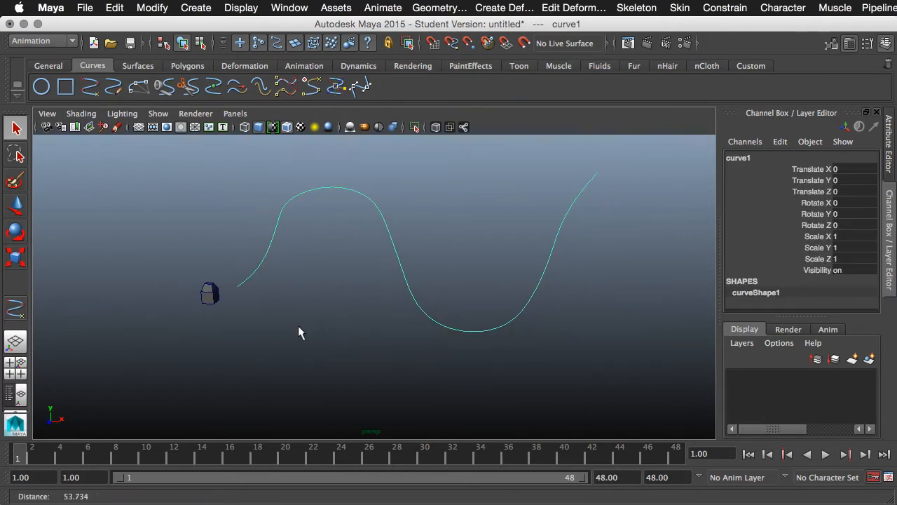
pyautogui.click(214, 297)
pyautogui.keyDown('alt'); pyautogui.moveTo(214, 298); pyautogui.dragTo(212, 310, button='right'); pyautogui.keyUp('alt')
pyautogui.keyDown('alt'); pyautogui.moveTo(212, 310); pyautogui.dragTo(419, 349); pyautogui.keyUp('alt')
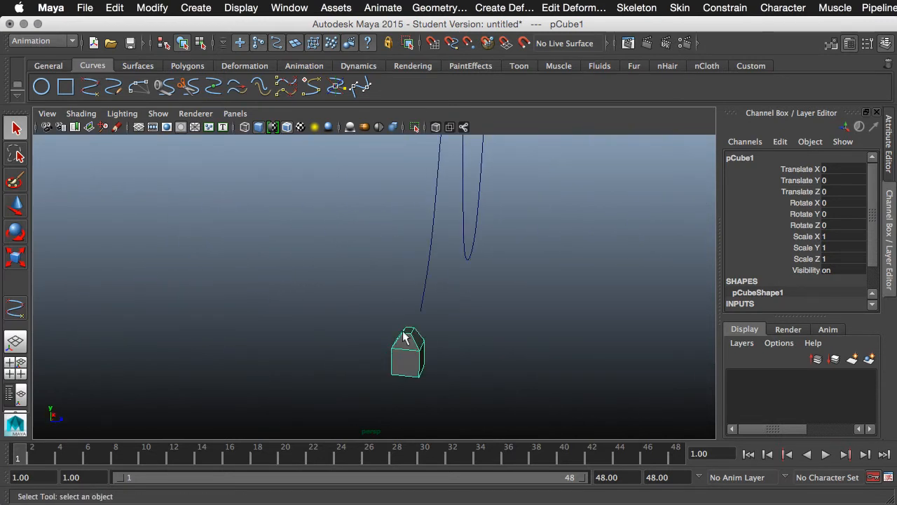
pyautogui.keyDown('alt'); pyautogui.moveTo(480, 341); pyautogui.dragTo(454, 323); pyautogui.keyUp('alt')
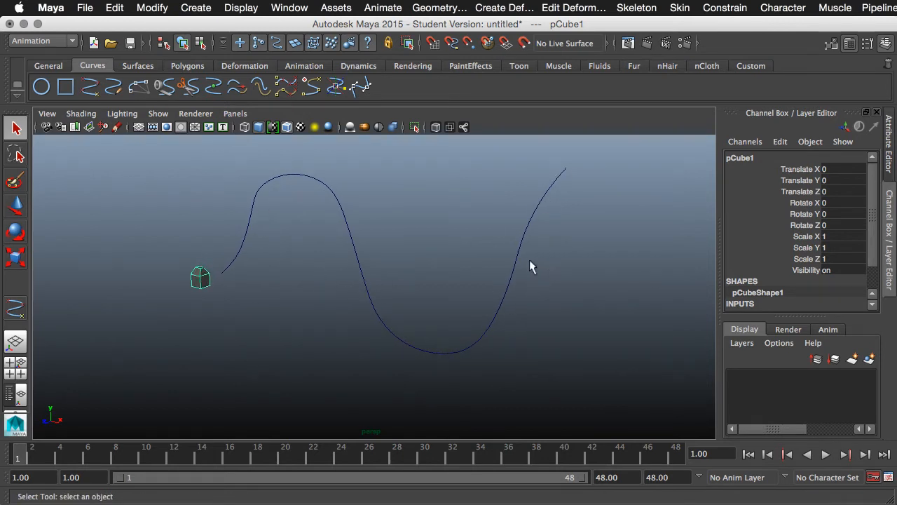
pyautogui.keyDown('alt'); pyautogui.moveTo(415, 264); pyautogui.dragTo(460, 279); pyautogui.keyUp('alt')
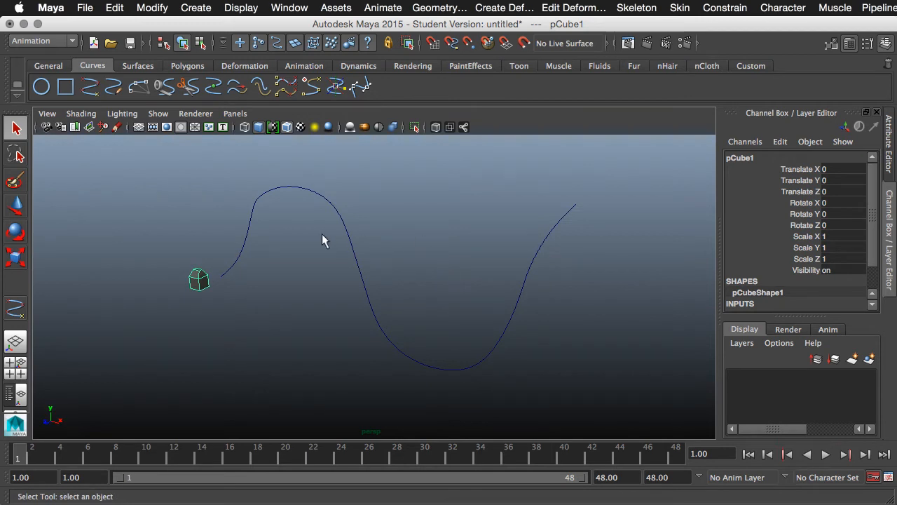
pyautogui.keyDown('alt'); pyautogui.moveTo(403, 284); pyautogui.dragTo(385, 259); pyautogui.keyUp('alt')
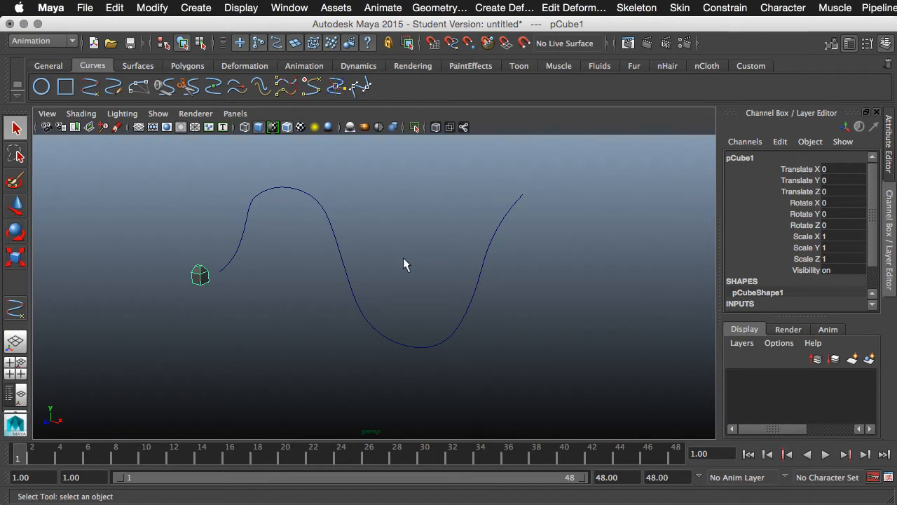
pyautogui.click(404, 260)
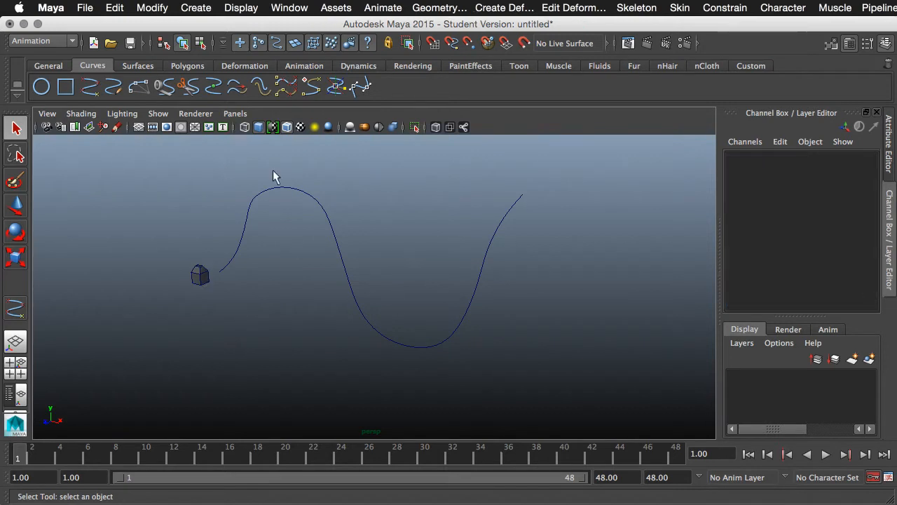
# Step: Select the cube first and add the curve to the selection
pyautogui.click(200, 279)
pyautogui.press('w')
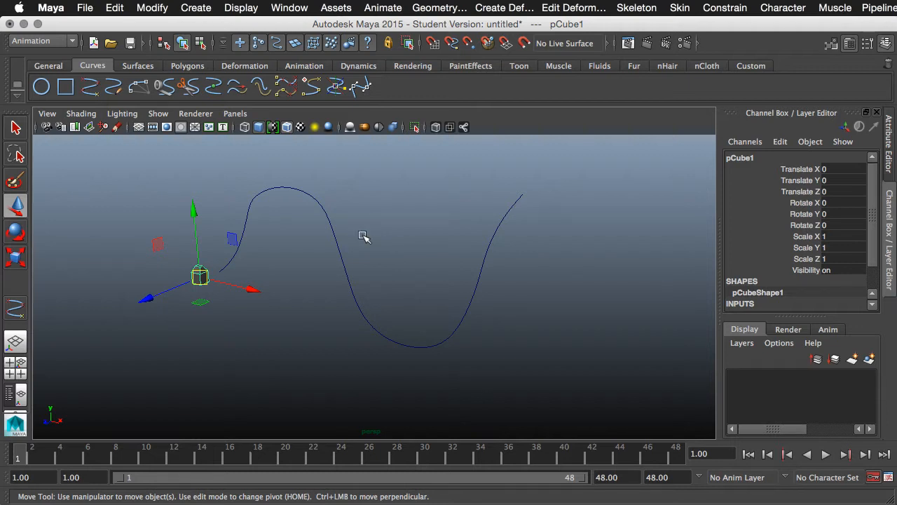
pyautogui.click(299, 288)
pyautogui.moveTo(180, 223); pyautogui.dragTo(245, 339)
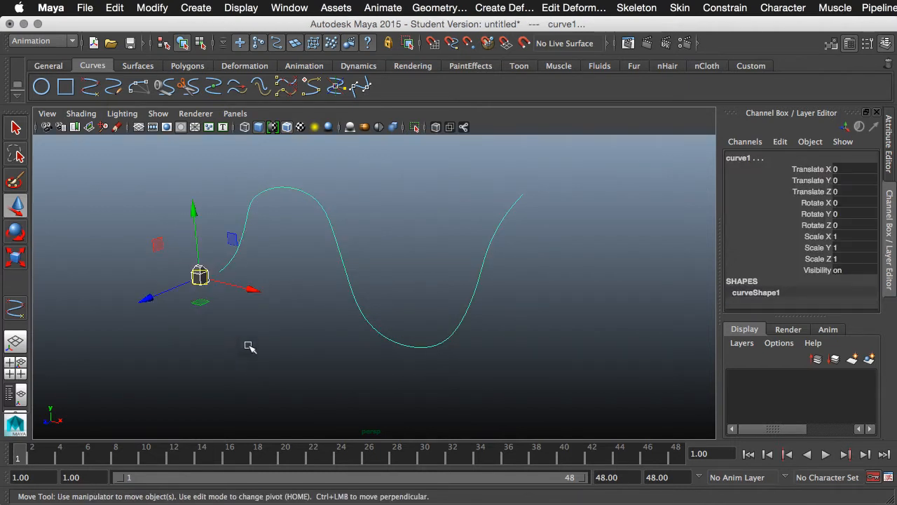
pyautogui.click(265, 342)
pyautogui.moveTo(175, 221); pyautogui.dragTo(270, 303)
pyautogui.click(293, 302)
pyautogui.click(200, 275)
pyautogui.keyDown('shift'); pyautogui.moveTo(250, 184); pyautogui.dragTo(273, 231); pyautogui.keyUp('shift')
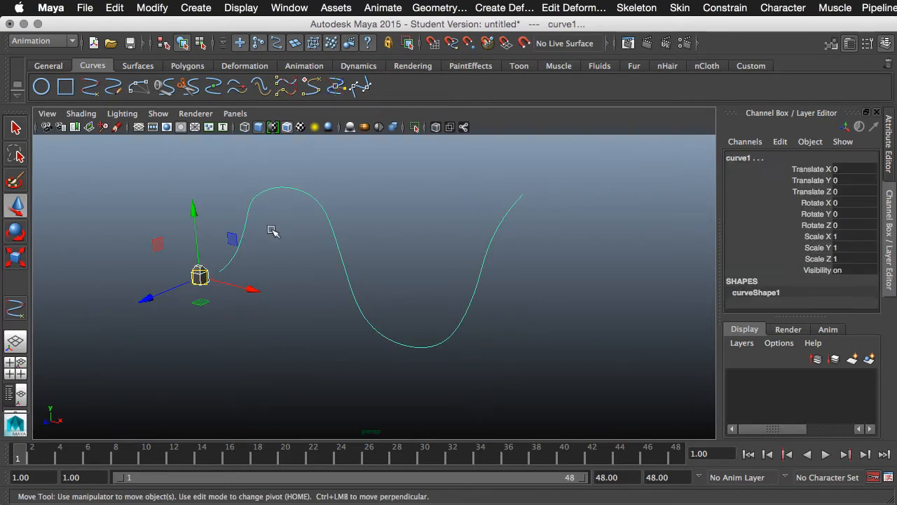
# Step: Open the Attach to Motion Path options for the cube and curve, set the time range to Time Slider, and review the remaining settings
pyautogui.click(70, 42)
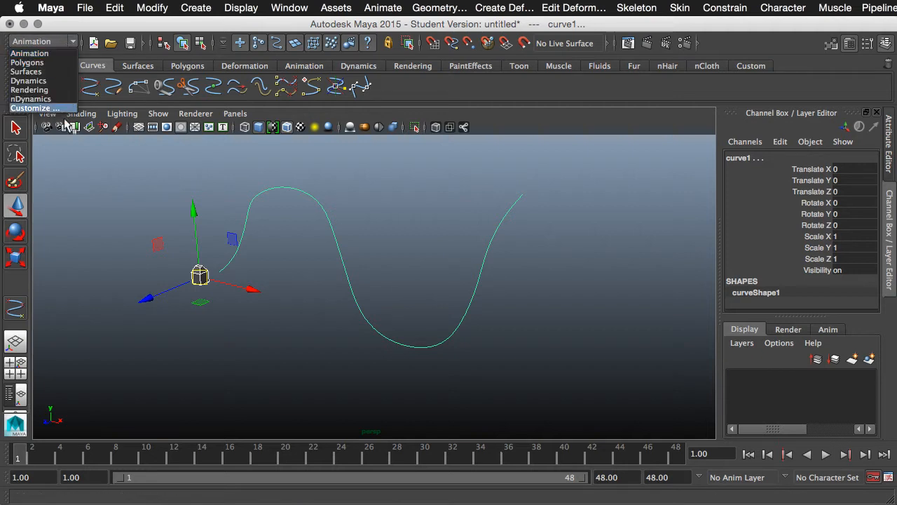
pyautogui.click(62, 55)
pyautogui.click(383, 8)
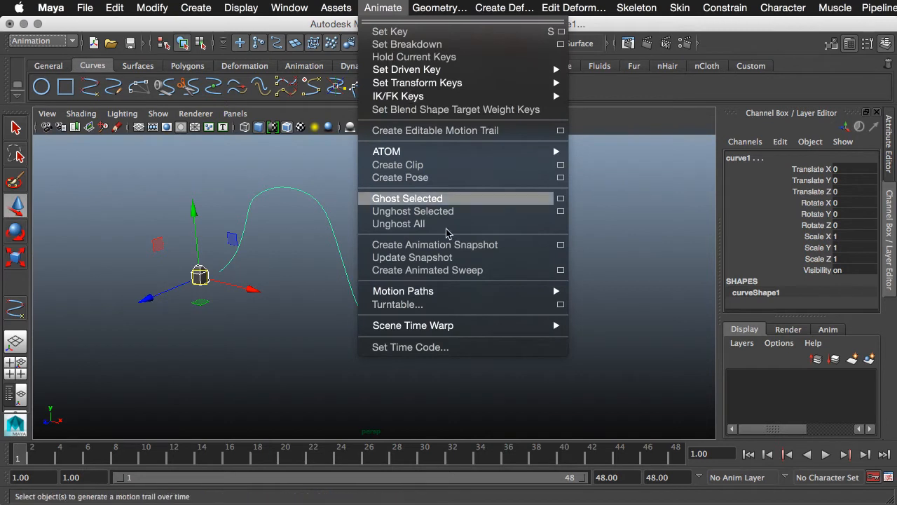
pyautogui.moveTo(463, 292)
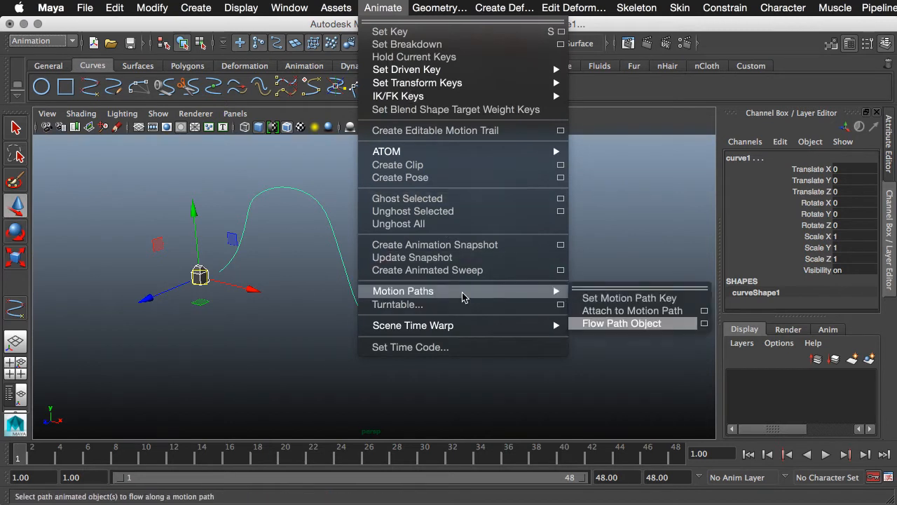
pyautogui.click(705, 312)
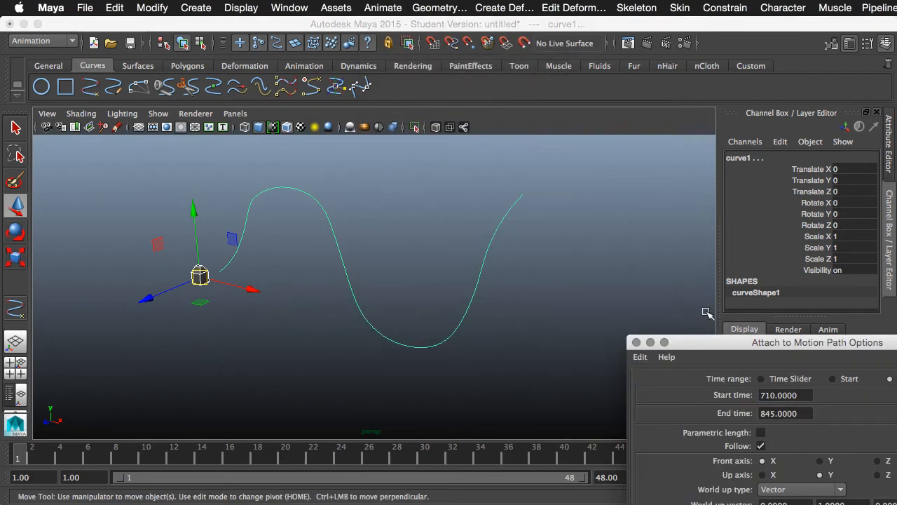
pyautogui.moveTo(732, 347); pyautogui.dragTo(561, 28)
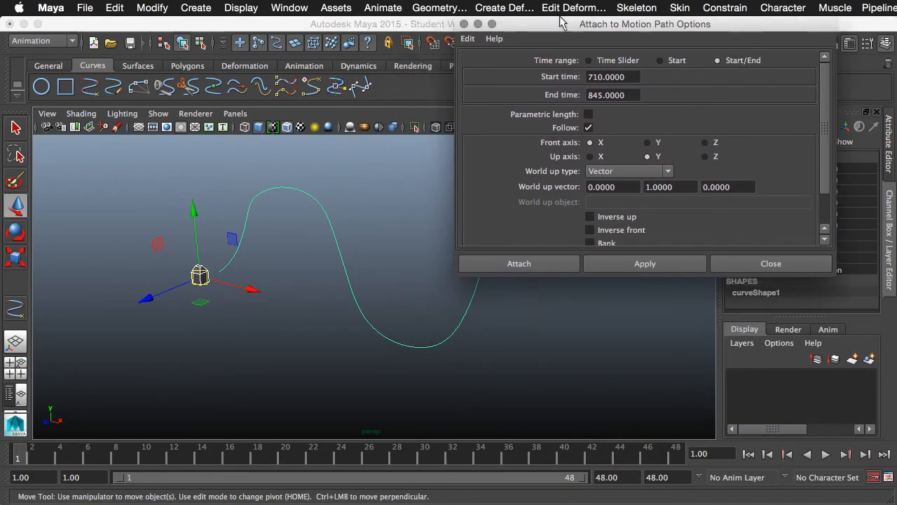
pyautogui.click(590, 61)
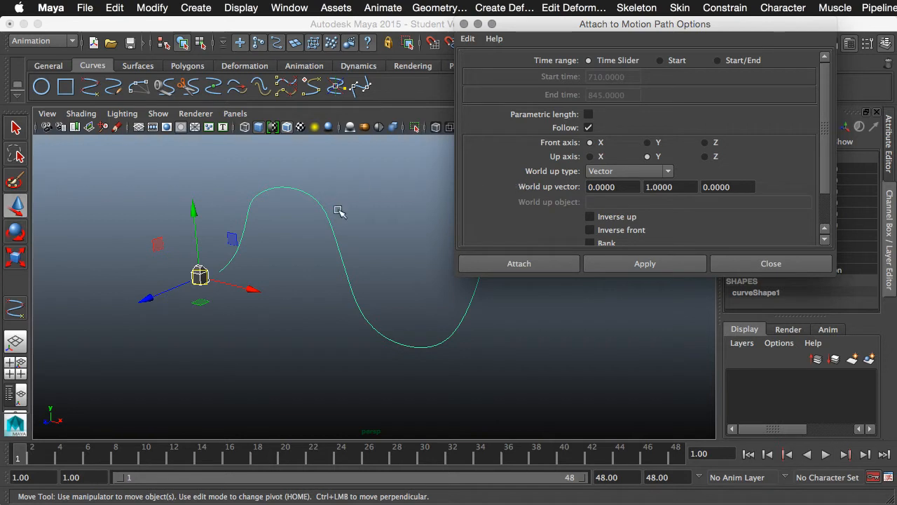
pyautogui.scroll(-2, 829, 140)
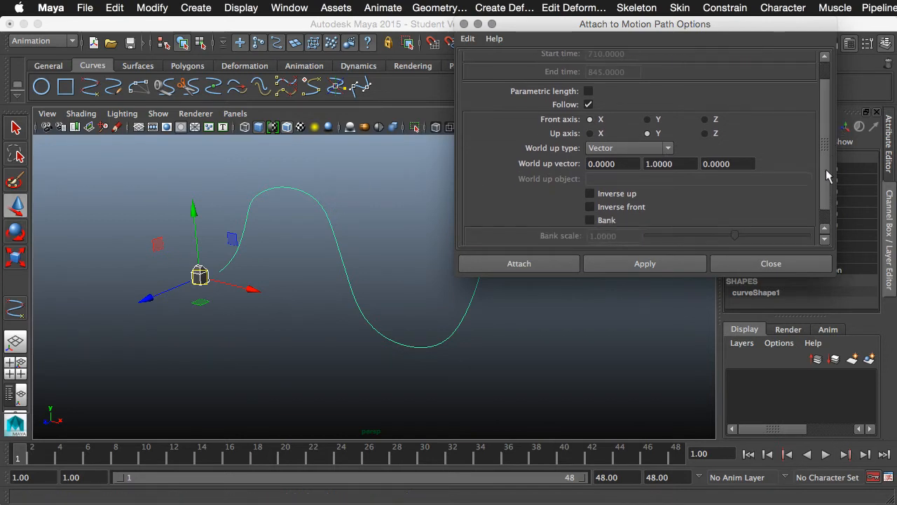
pyautogui.scroll(2, 829, 141)
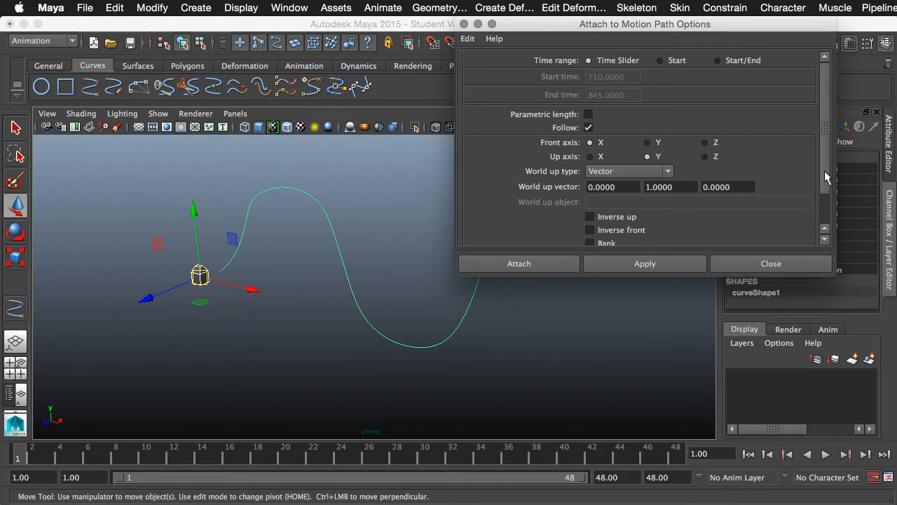
pyautogui.scroll(-3, 829, 181)
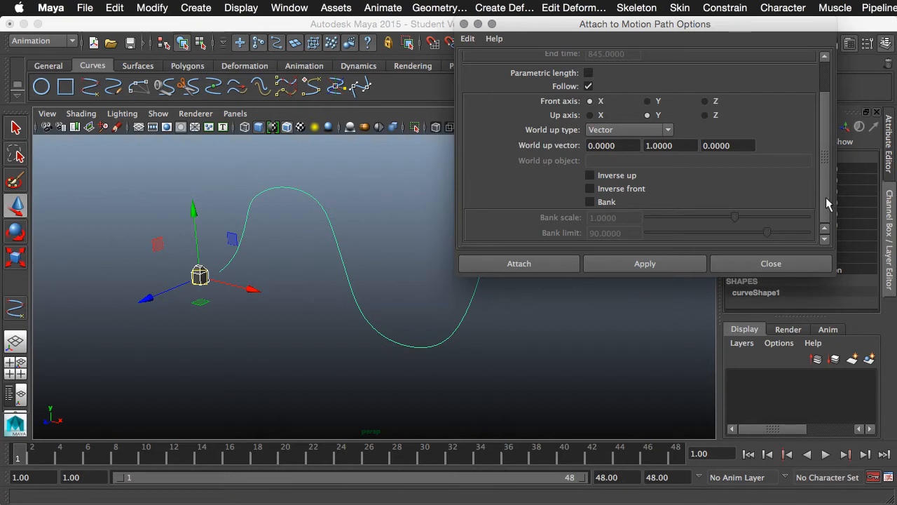
pyautogui.scroll(3, 828, 195)
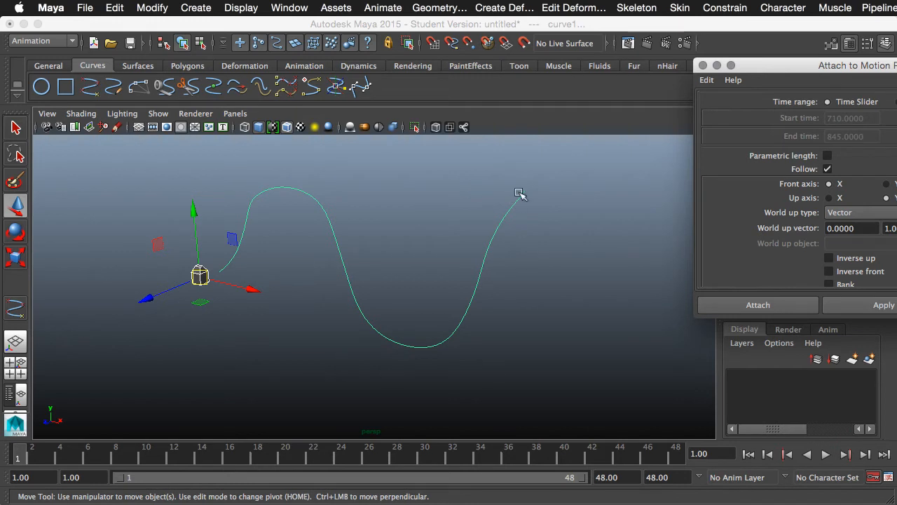
# Step: Look up the Reverse Curve Direction command in the Surfaces command set and return to the Animation set
pyautogui.click(65, 42)
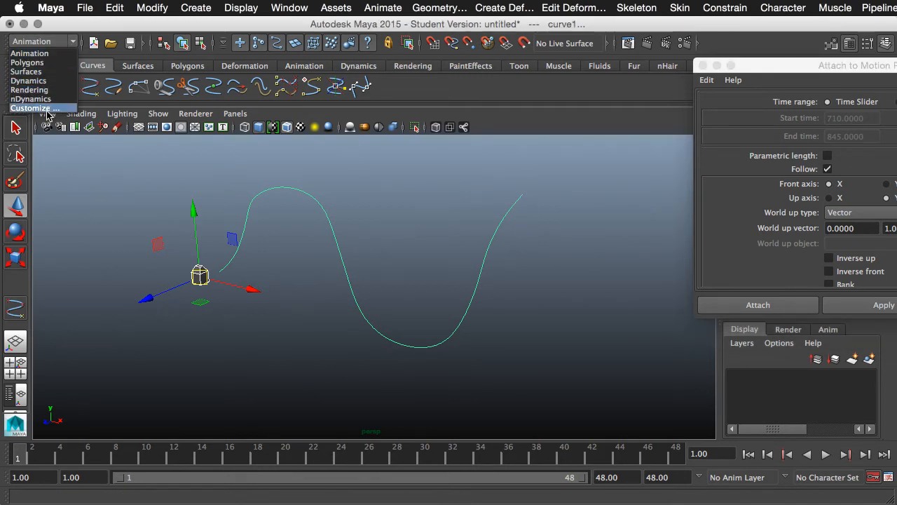
pyautogui.click(26, 72)
pyautogui.click(390, 8)
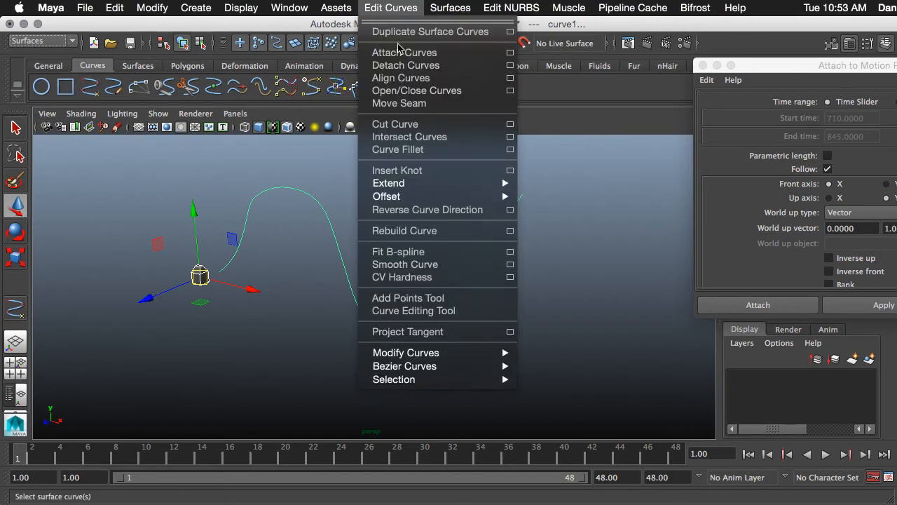
pyautogui.click(407, 210)
pyautogui.click(42, 42)
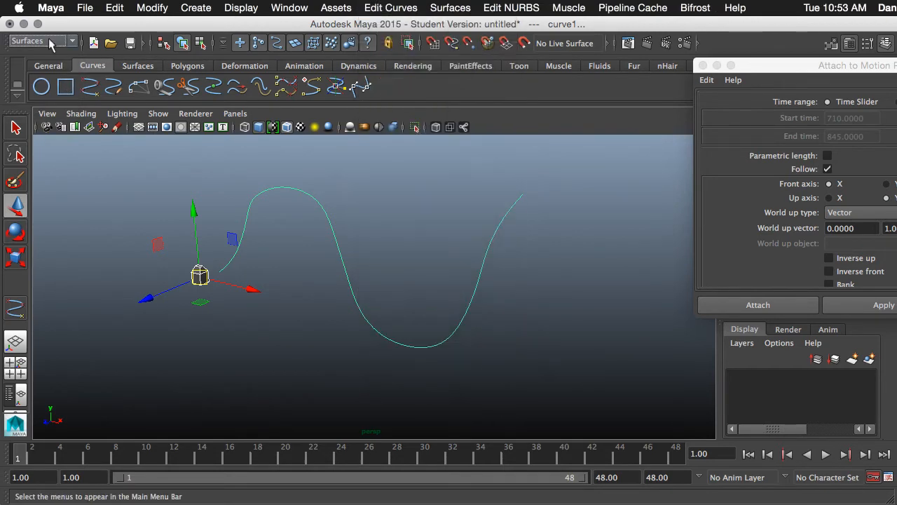
pyautogui.click(30, 53)
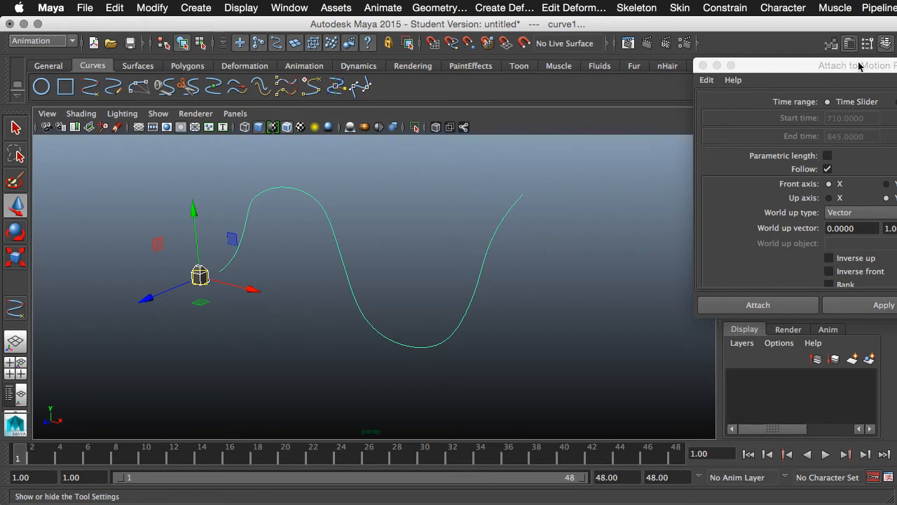
# Step: Attach the cube to the curve as its motion path, with Follow on, front axis X and up axis Y, and clear the selection
pyautogui.moveTo(859, 66); pyautogui.dragTo(713, 24)
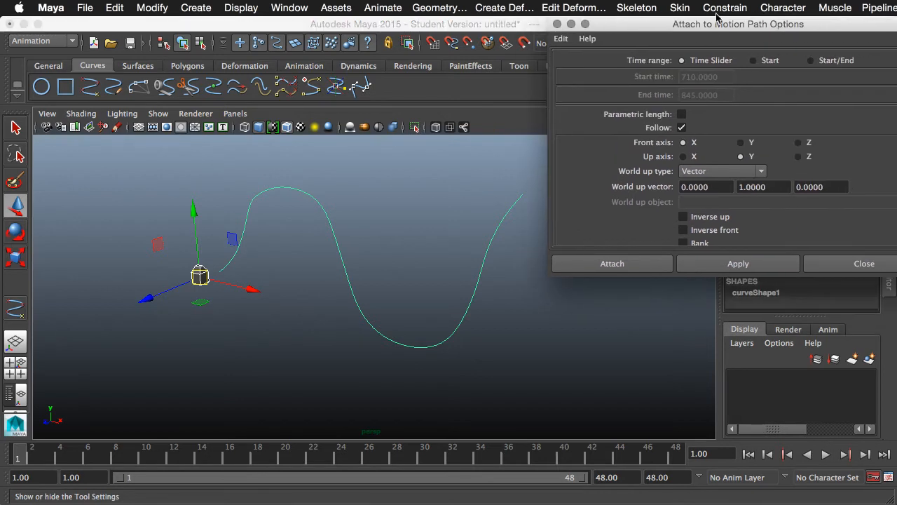
pyautogui.click(701, 264)
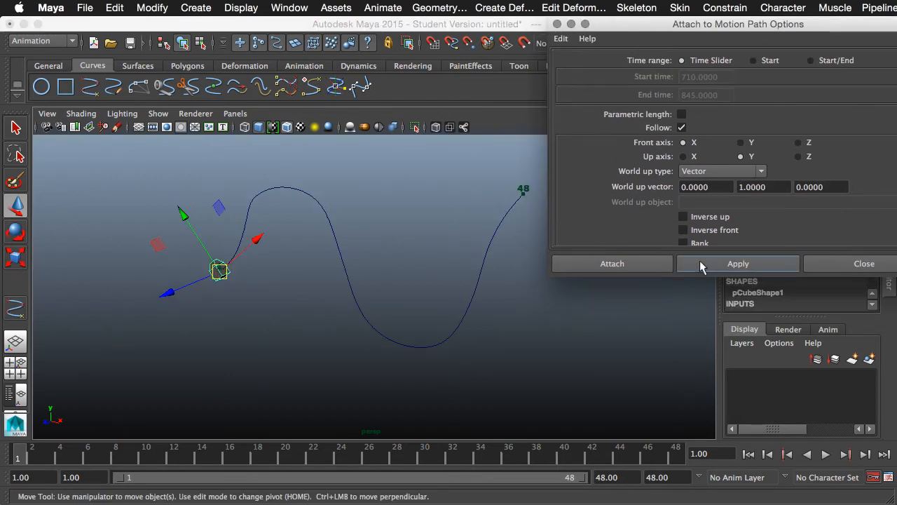
pyautogui.click(247, 319)
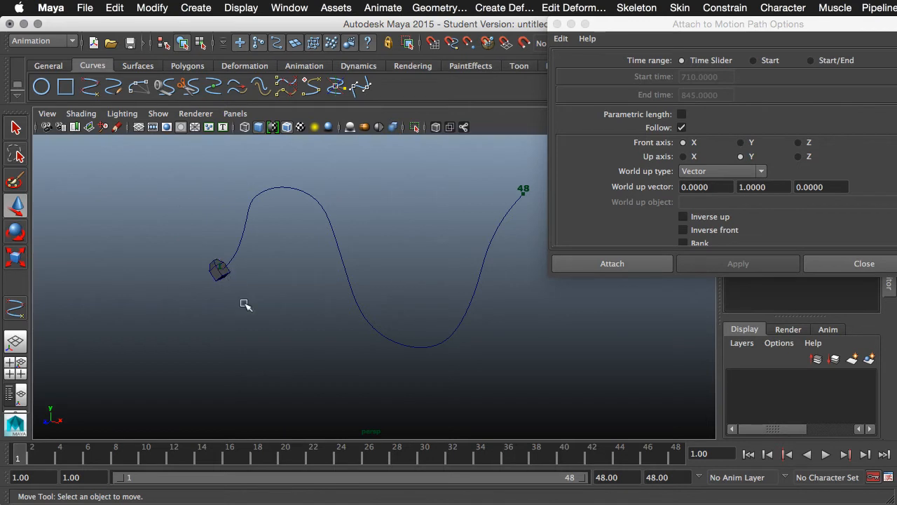
# Step: Scrub to frame 12, close the motion path options, and play the animation briefly to check the cube's travel along the curve
pyautogui.moveTo(19, 460); pyautogui.dragTo(173, 456)
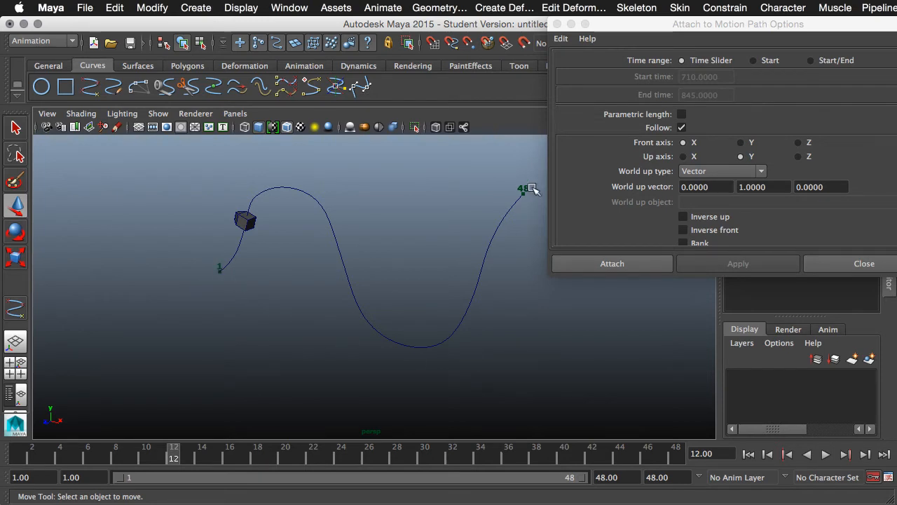
pyautogui.click(557, 25)
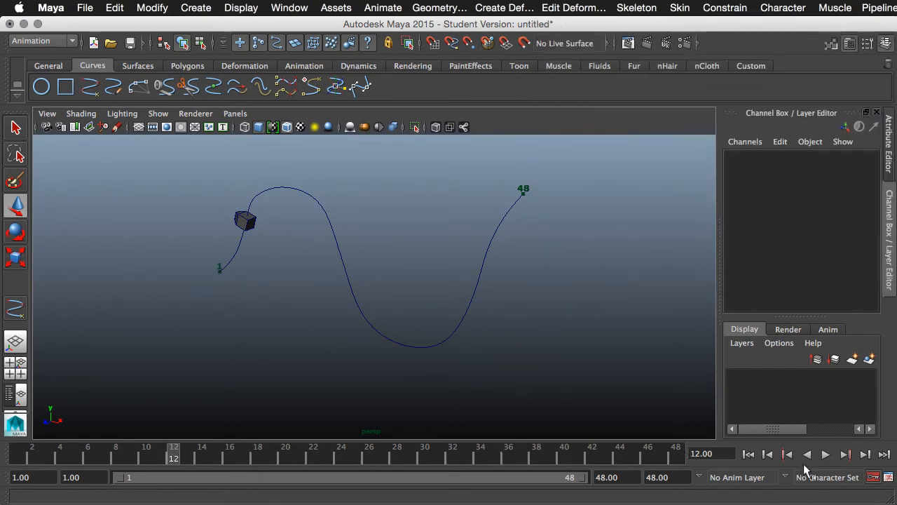
pyautogui.click(833, 455)
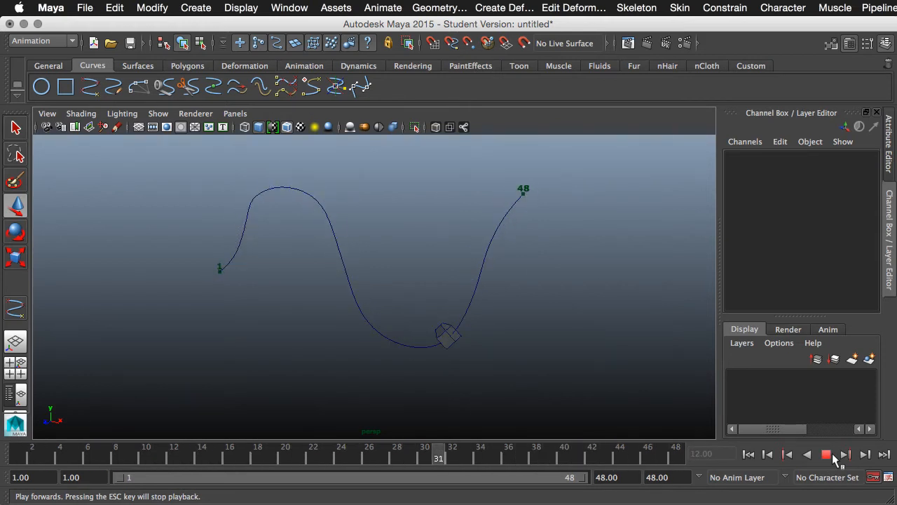
pyautogui.click(826, 455)
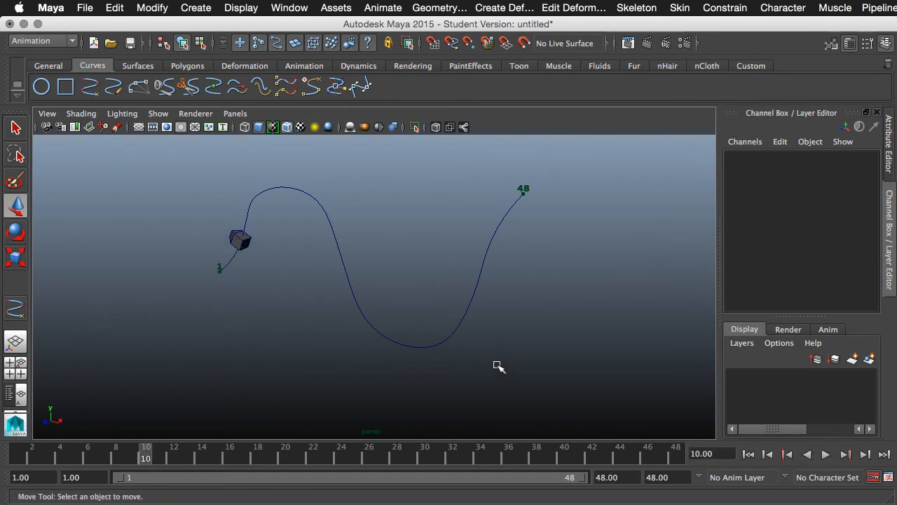
# Step: In the front view, move two control vertices on the curve's final rise outward to about X 28.8, Y 3.1 and X 29.4, Y 6.4
pyautogui.press('space')
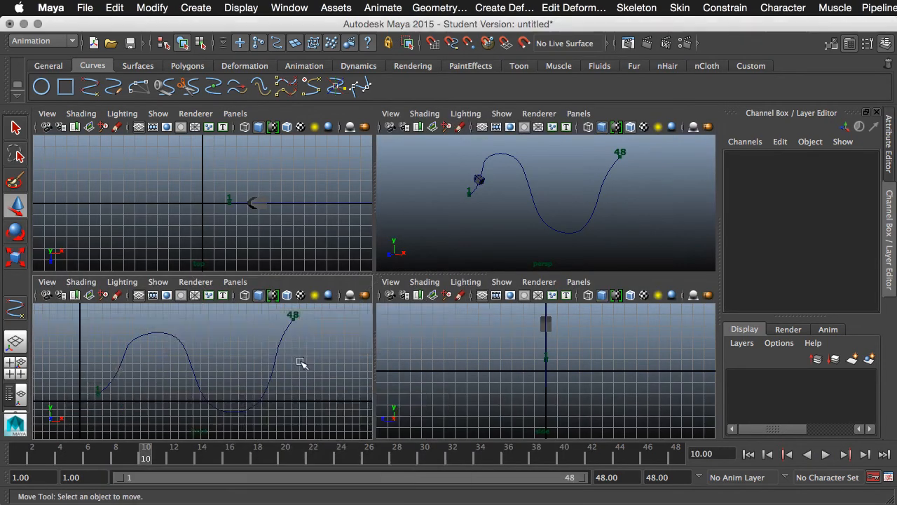
pyautogui.press('space')
pyautogui.rightClick(501, 295)
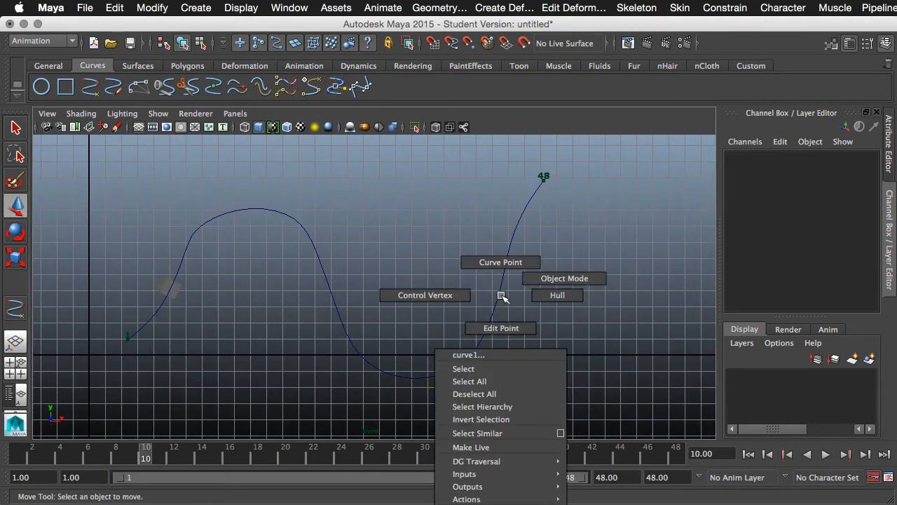
pyautogui.moveTo(501, 295); pyautogui.dragTo(473, 295, button='right')
pyautogui.moveTo(477, 269); pyautogui.dragTo(556, 306)
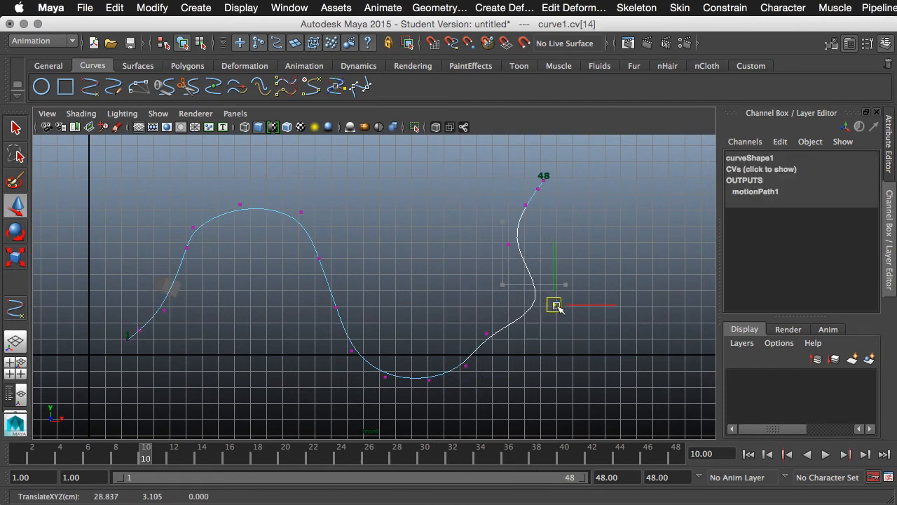
pyautogui.click(508, 244)
pyautogui.moveTo(509, 244); pyautogui.dragTo(562, 251)
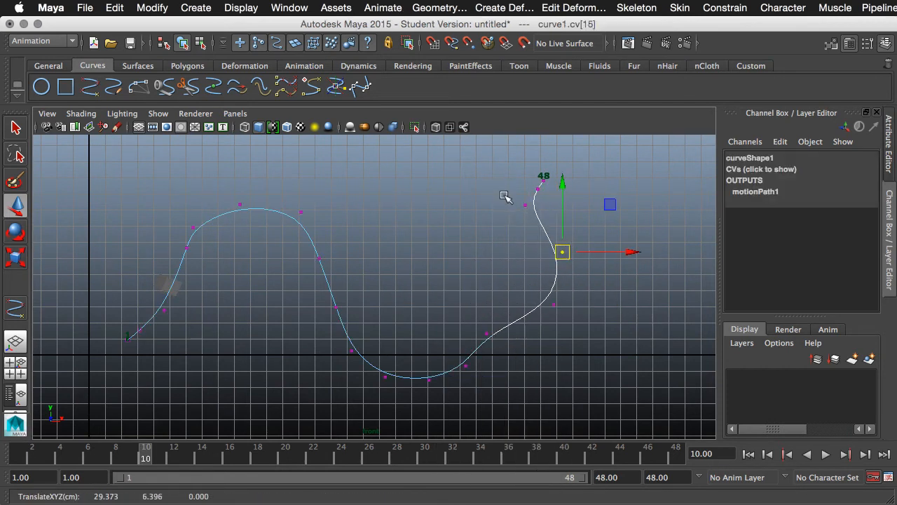
# Step: Pull the two control vertices nearest the curve's upper end outward and shift the two at the start of the final rise downward
pyautogui.click(525, 204)
pyautogui.moveTo(525, 204); pyautogui.dragTo(571, 227)
pyautogui.moveTo(520, 184); pyautogui.dragTo(559, 200)
pyautogui.click(486, 335)
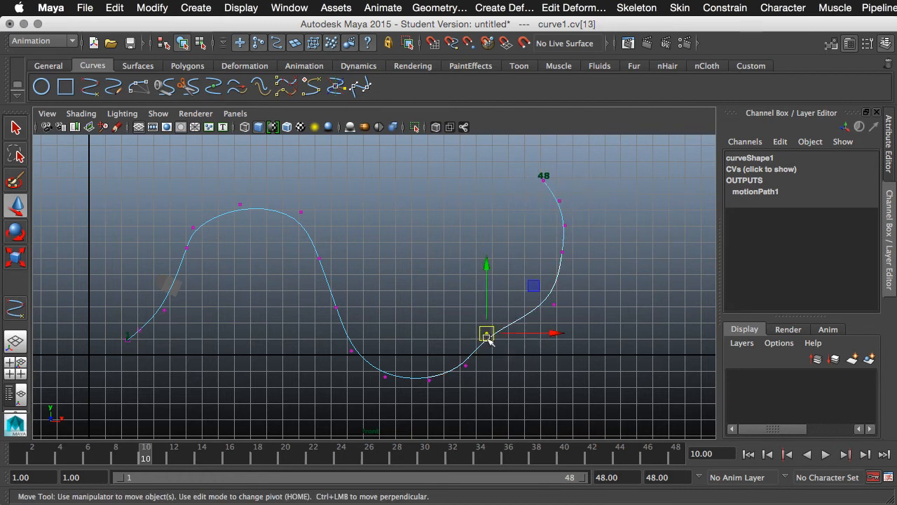
pyautogui.moveTo(489, 338); pyautogui.dragTo(476, 375)
pyautogui.click(465, 365)
# Step: Scrub to frame 40 and nudge the two control vertices along the curve's final rise slightly outward and down
pyautogui.moveTo(150, 456); pyautogui.dragTo(574, 456)
pyautogui.click(554, 306)
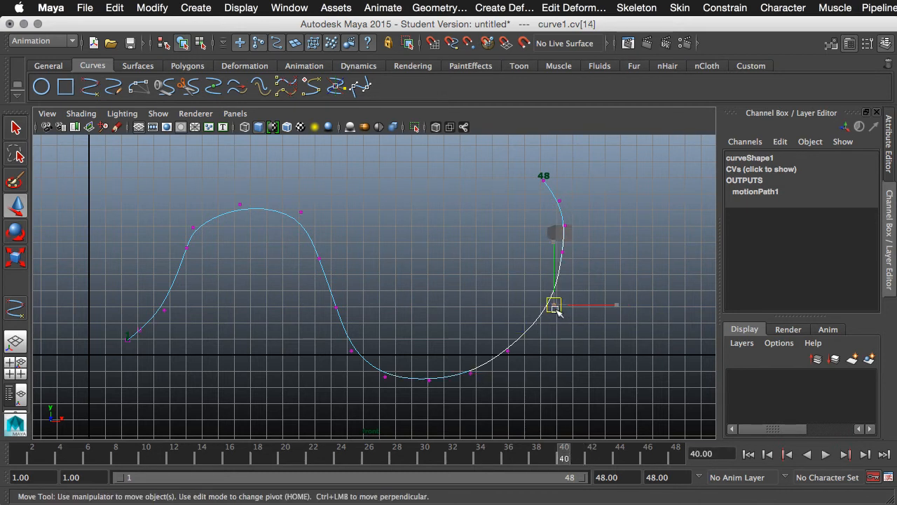
pyautogui.moveTo(558, 312); pyautogui.dragTo(568, 315)
pyautogui.click(563, 252)
pyautogui.moveTo(565, 254); pyautogui.dragTo(571, 257)
# Step: Round out the second valley by nudging its control vertices, placing the lowest at about X 21.1, Y -1.9, and preview the motion to frame 39
pyautogui.click(507, 352)
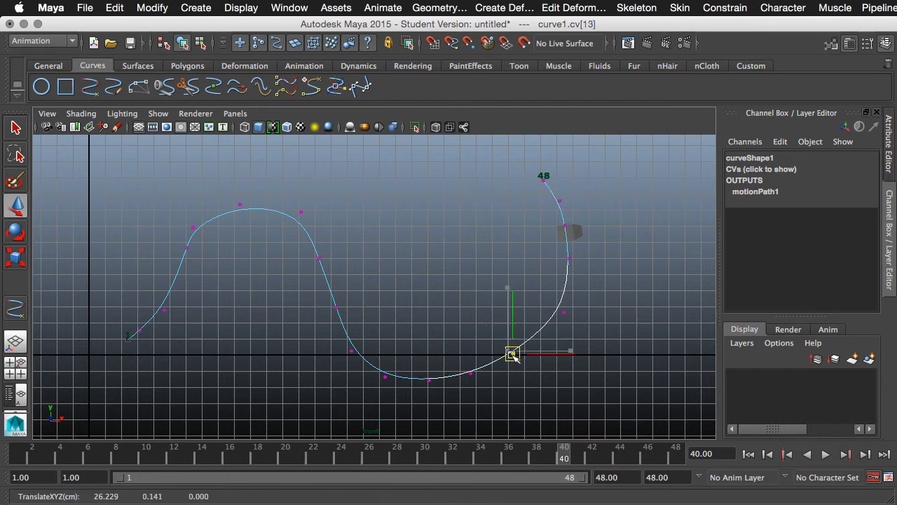
pyautogui.moveTo(512, 356); pyautogui.dragTo(518, 355)
pyautogui.click(471, 374)
pyautogui.moveTo(471, 374); pyautogui.dragTo(429, 385)
pyautogui.click(429, 380)
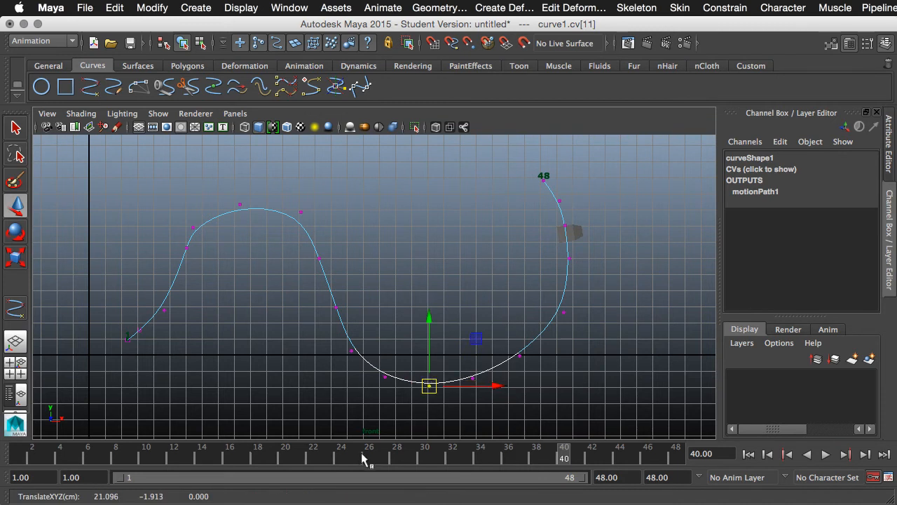
pyautogui.hotkey('alt', 'v')
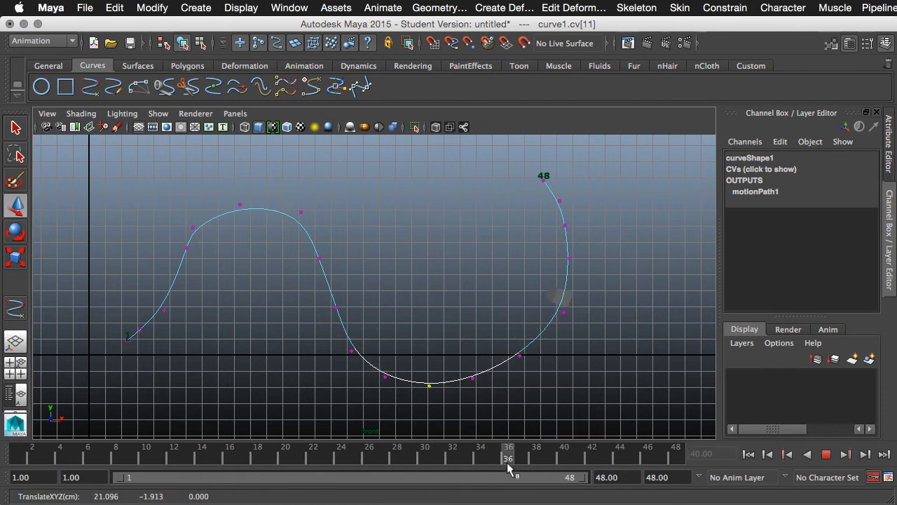
pyautogui.click(549, 460)
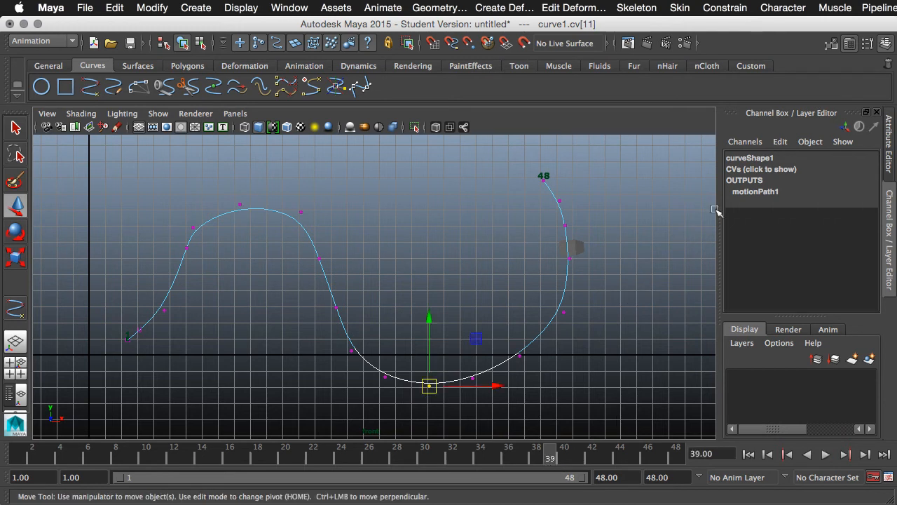
# Step: Expand the motionPath1 channels, try adjusting Front Twist at frame 39, and undo the twist change
pyautogui.click(756, 192)
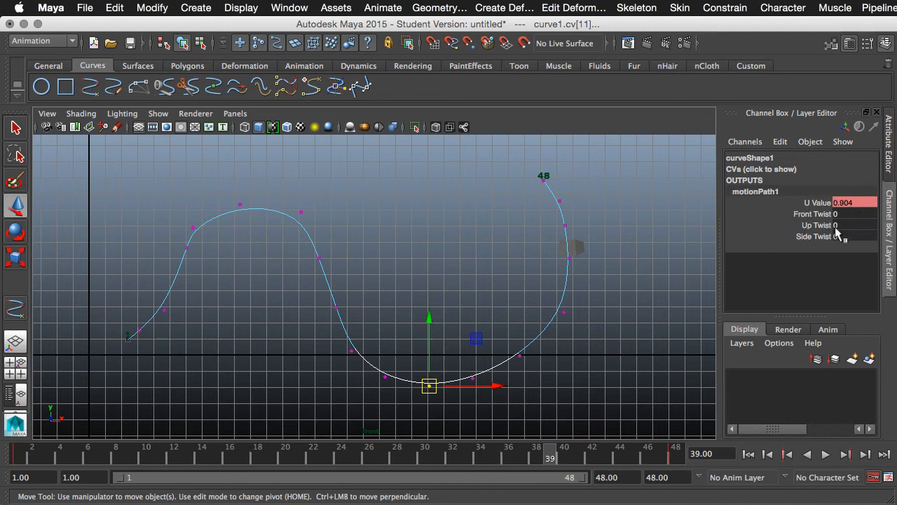
pyautogui.click(815, 214)
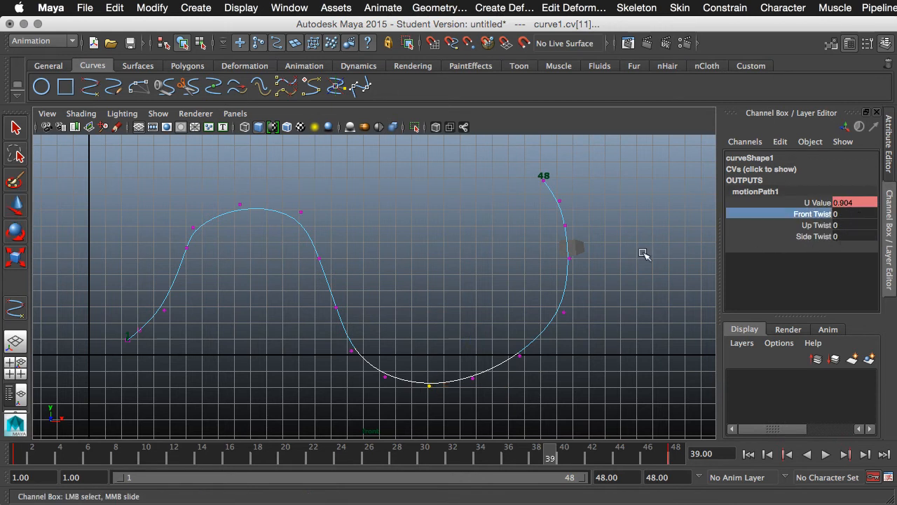
pyautogui.moveTo(640, 250); pyautogui.dragTo(659, 252, button='middle')
pyautogui.hotkey('ctrl', 'z')
# Step: In the perspective view, scrub to frame 38, just before the cube flips, and key the motion path's Front Twist at 0
pyautogui.moveTo(554, 456); pyautogui.dragTo(453, 458)
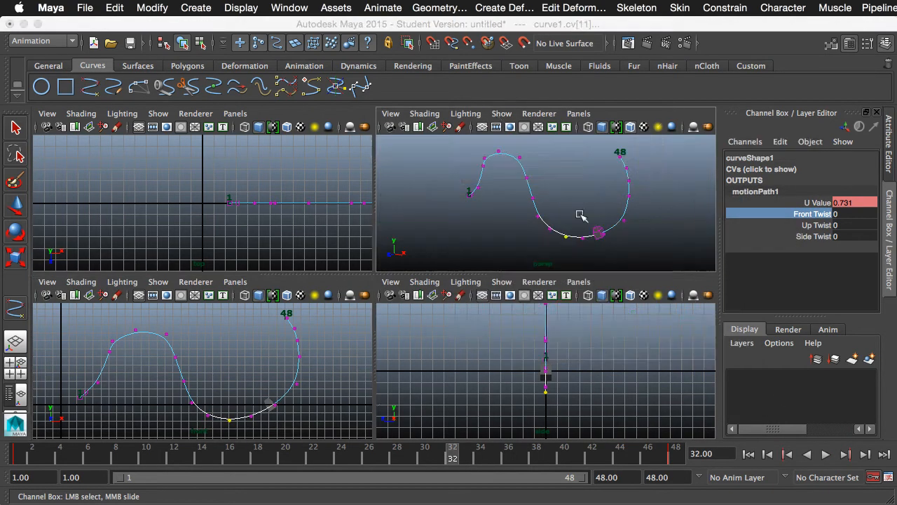
pyautogui.press('space')
pyautogui.keyDown('alt'); pyautogui.moveTo(569, 260); pyautogui.dragTo(491, 309); pyautogui.keyUp('alt')
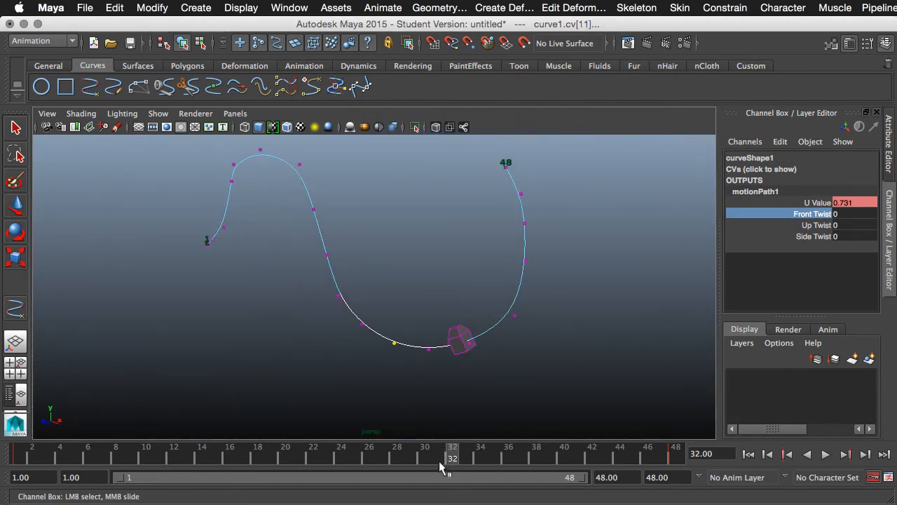
pyautogui.moveTo(453, 457); pyautogui.dragTo(537, 446)
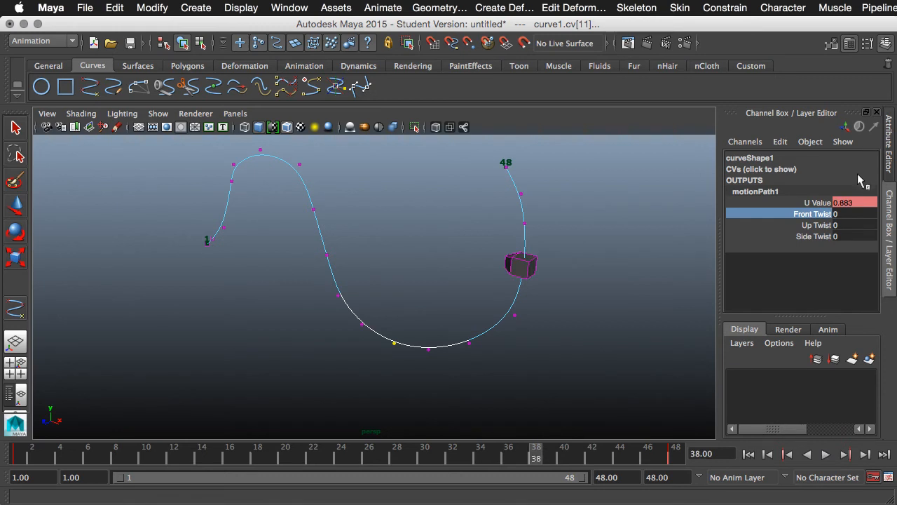
pyautogui.rightClick(818, 218)
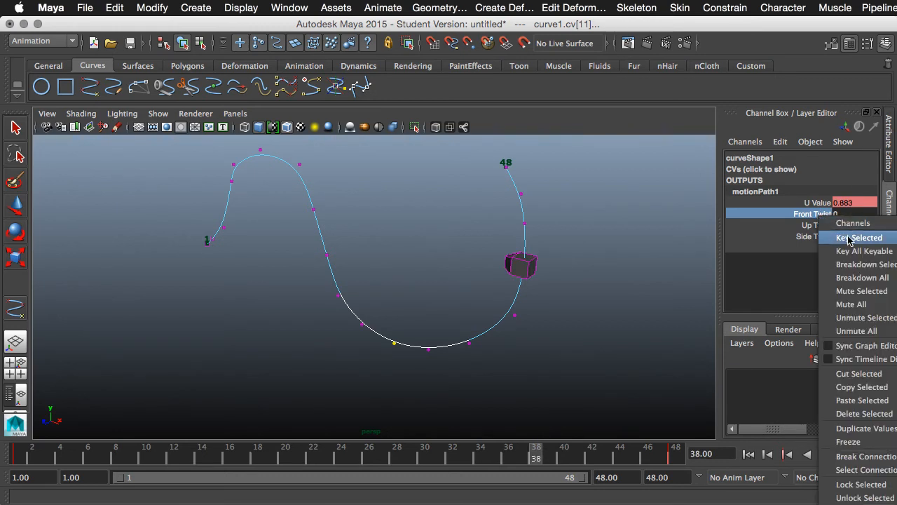
pyautogui.click(848, 236)
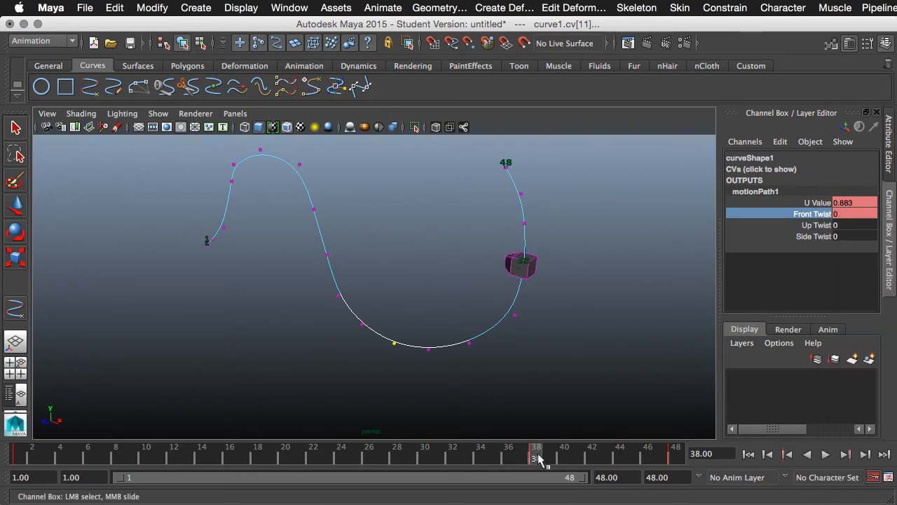
# Step: At frame 39, set the motion path's Front Twist to 180 and key it
pyautogui.moveTo(538, 457); pyautogui.dragTo(548, 454)
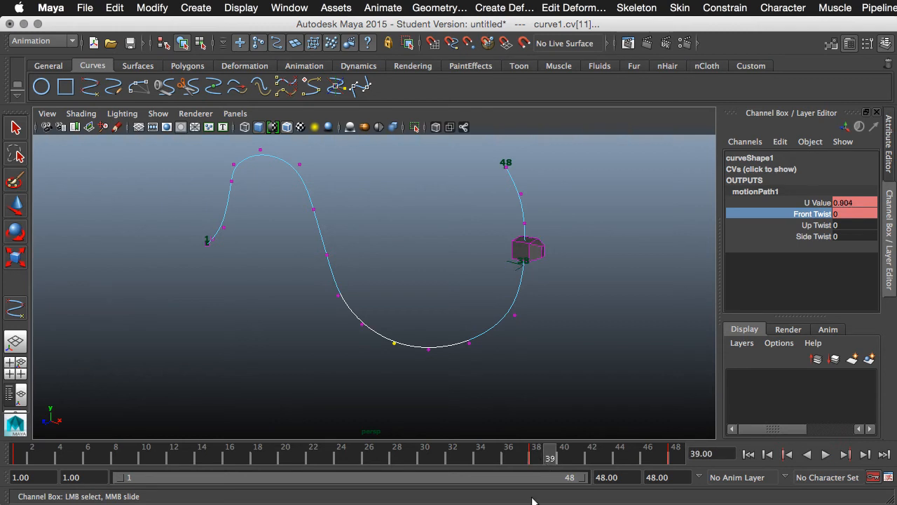
pyautogui.click(847, 214)
pyautogui.write('18')
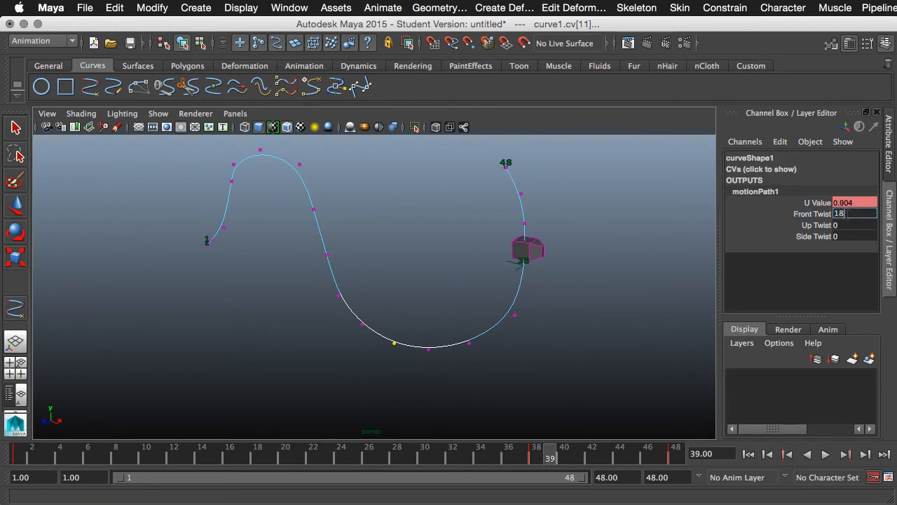
pyautogui.write('0')
pyautogui.press('Return')
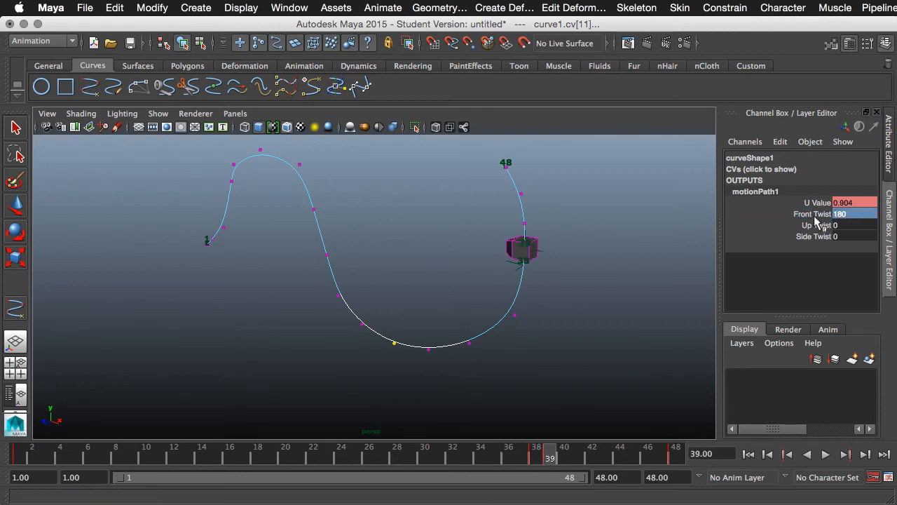
pyautogui.click(814, 214)
pyautogui.rightClick(813, 214)
pyautogui.click(827, 231)
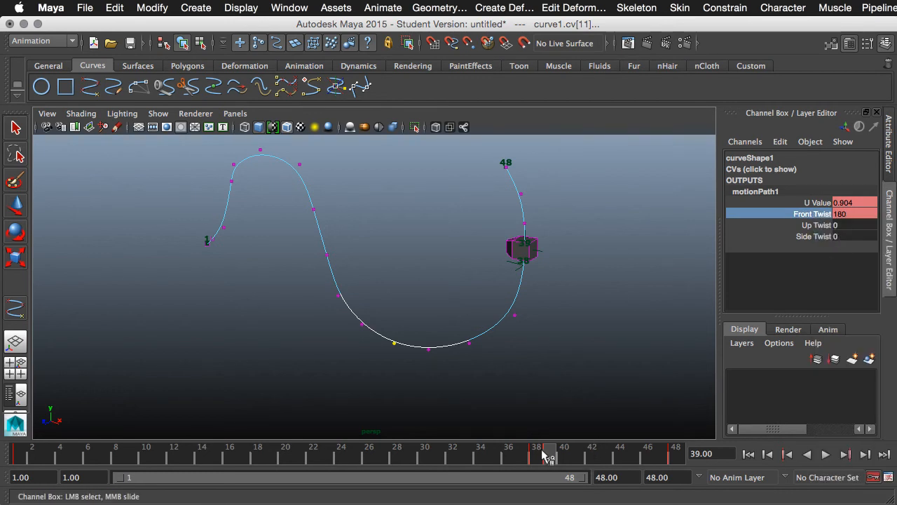
# Step: Scrub around the keyed twist and on to frame 48, checking the cube's orientation along the path in the perspective view
pyautogui.moveTo(544, 456); pyautogui.dragTo(552, 436)
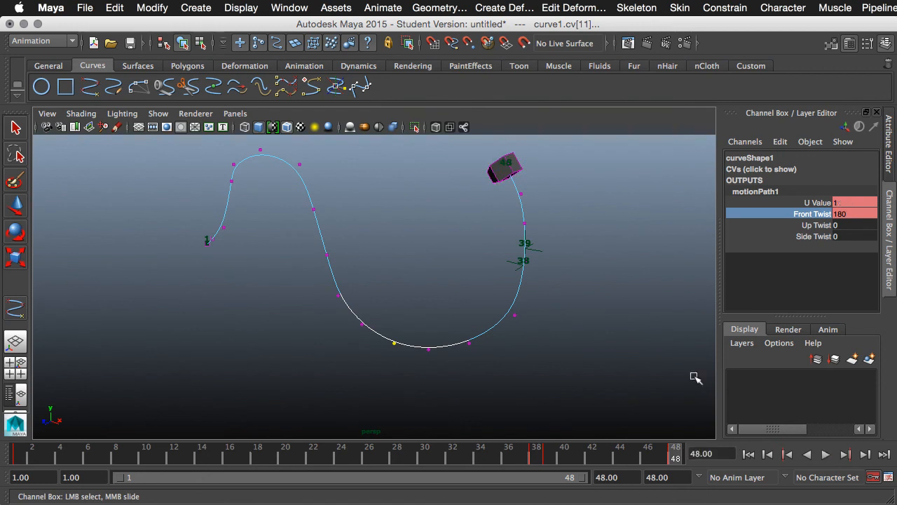
pyautogui.keyDown('alt'); pyautogui.moveTo(593, 216); pyautogui.dragTo(531, 264); pyautogui.keyUp('alt')
pyautogui.keyDown('alt'); pyautogui.moveTo(531, 265); pyautogui.dragTo(515, 284, button='middle'); pyautogui.keyUp('alt')
pyautogui.keyDown('alt'); pyautogui.moveTo(515, 284); pyautogui.dragTo(535, 278); pyautogui.keyUp('alt')
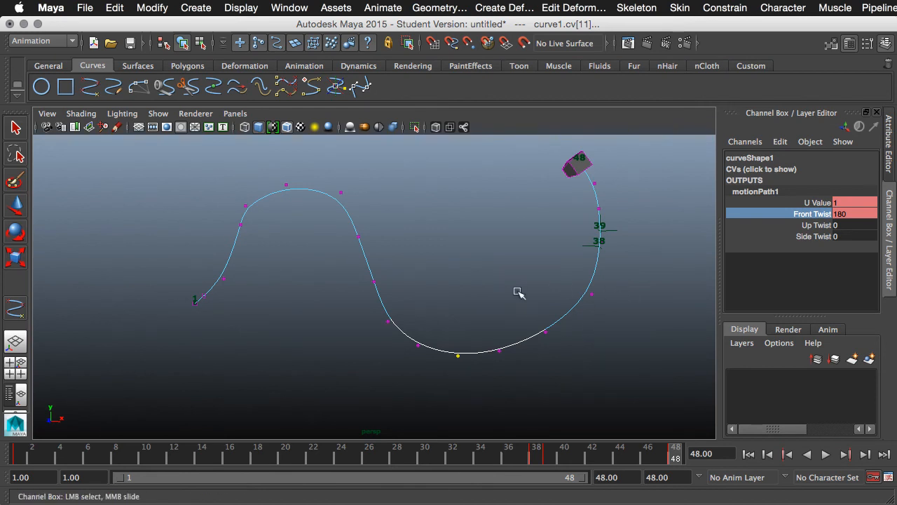
pyautogui.keyDown('alt'); pyautogui.moveTo(518, 293); pyautogui.dragTo(610, 316, button='right'); pyautogui.keyUp('alt')
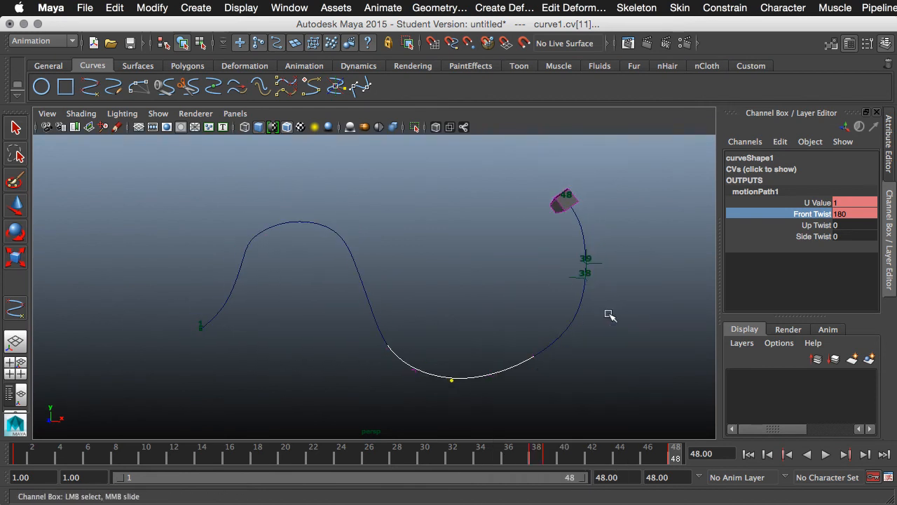
# Step: Delete the cube at the end of the path, keeping only the curve
pyautogui.press('w')
pyautogui.click(545, 316)
pyautogui.click(565, 329)
pyautogui.keyDown('alt'); pyautogui.moveTo(601, 350); pyautogui.dragTo(581, 346, button='right'); pyautogui.keyUp('alt')
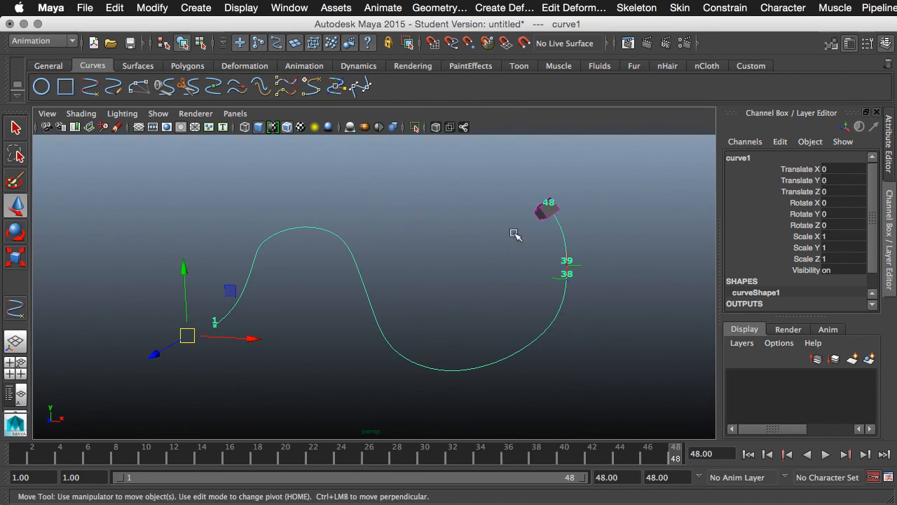
pyautogui.click(540, 212)
pyautogui.press('Delete')
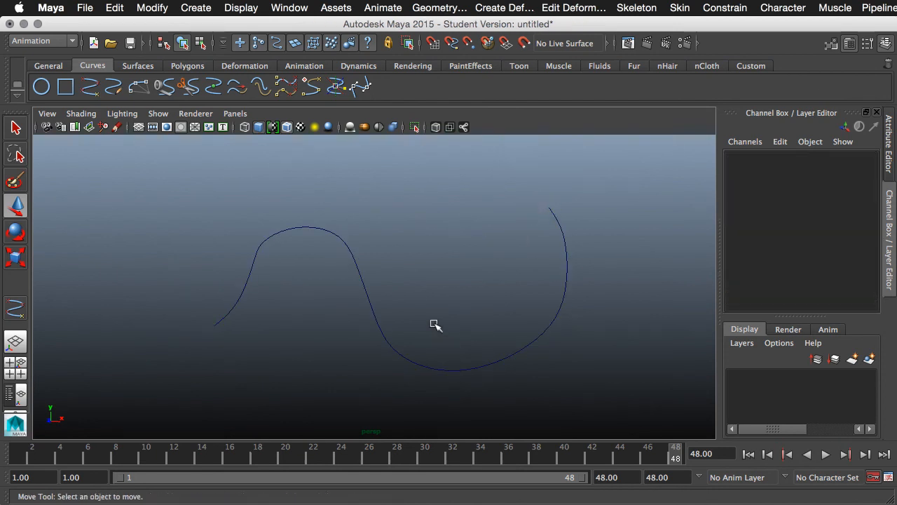
pyautogui.keyDown('alt'); pyautogui.moveTo(435, 325); pyautogui.dragTo(409, 326); pyautogui.keyUp('alt')
pyautogui.keyDown('alt'); pyautogui.moveTo(409, 327); pyautogui.dragTo(409, 324, button='right'); pyautogui.keyUp('alt')
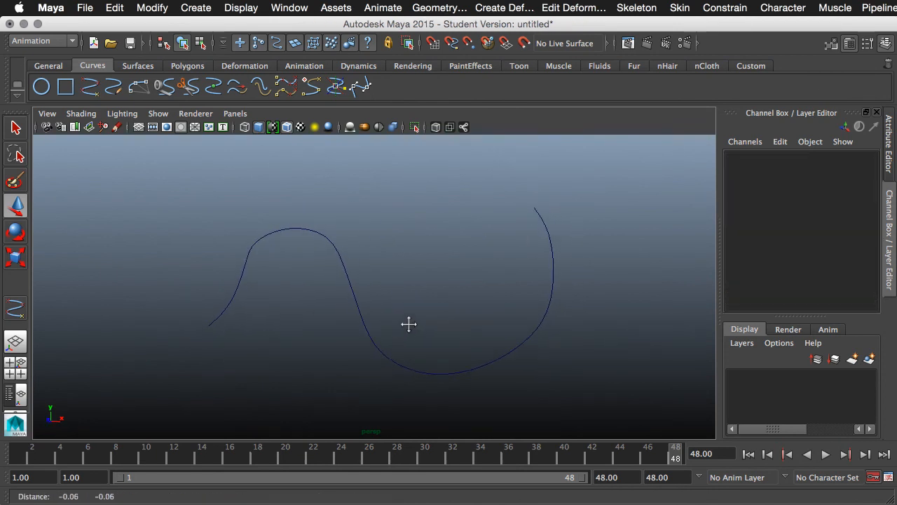
pyautogui.keyDown('alt'); pyautogui.moveTo(409, 324); pyautogui.dragTo(390, 330); pyautogui.keyUp('alt')
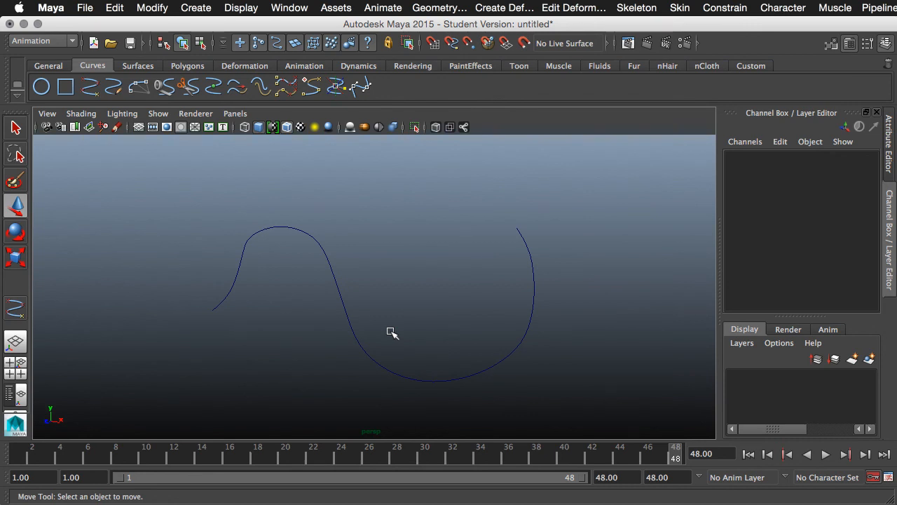